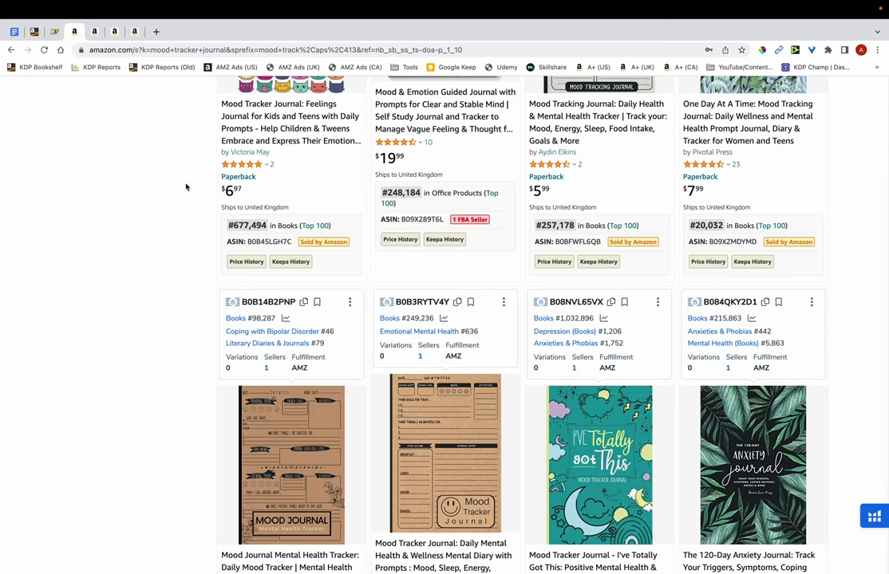
Open the Mood Journal Mental Health Tracker page and view its Best Sellers Rank (#129,178 in Books)
scroll(186, 187, "down", 2)
mouse_move(287, 362)
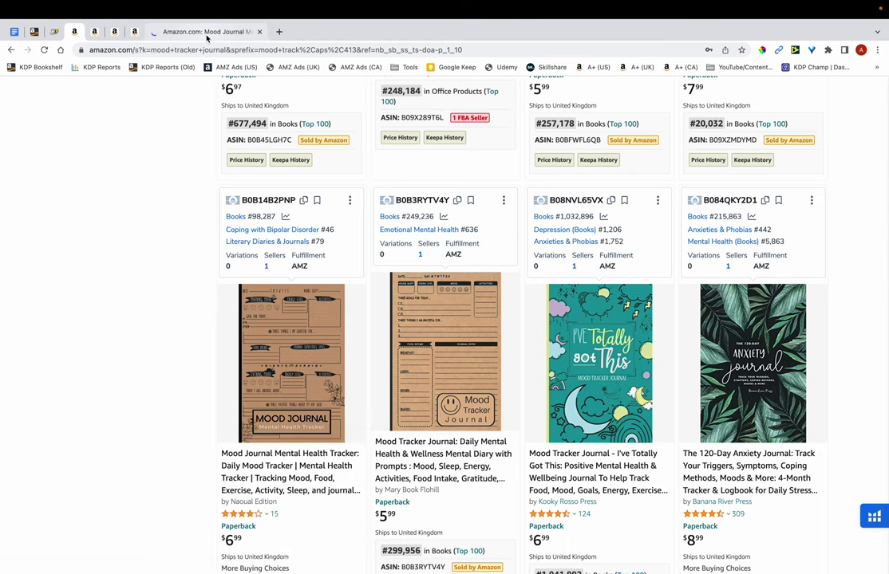
left_click(206, 31)
scroll(244, 311, "down", 15)
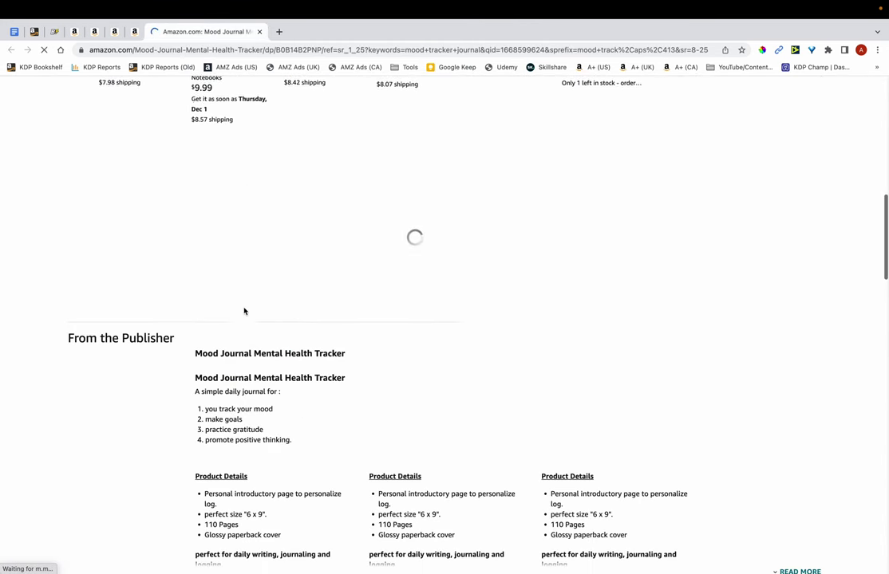
scroll(244, 311, "down", 20)
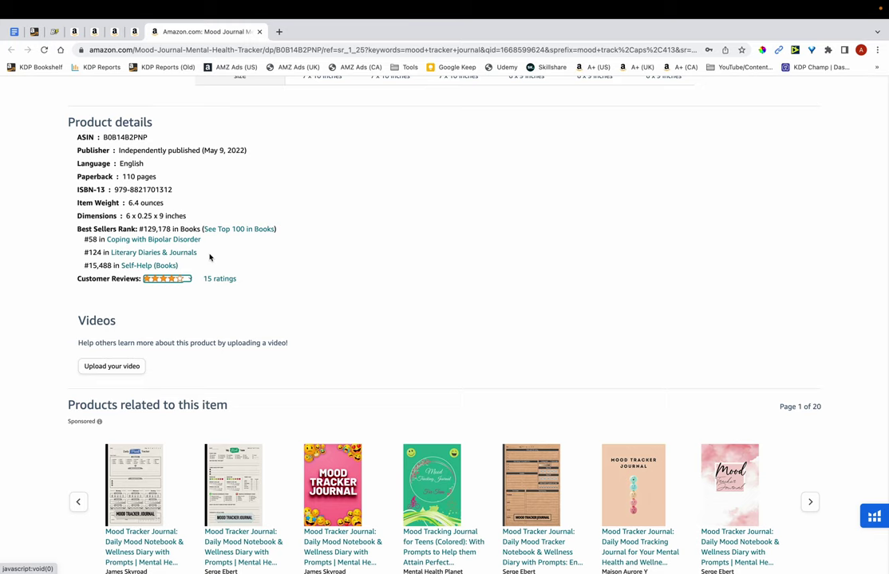
Go to the blank KDP Paperback Details form and scroll down to its Categories section
key("super+2")
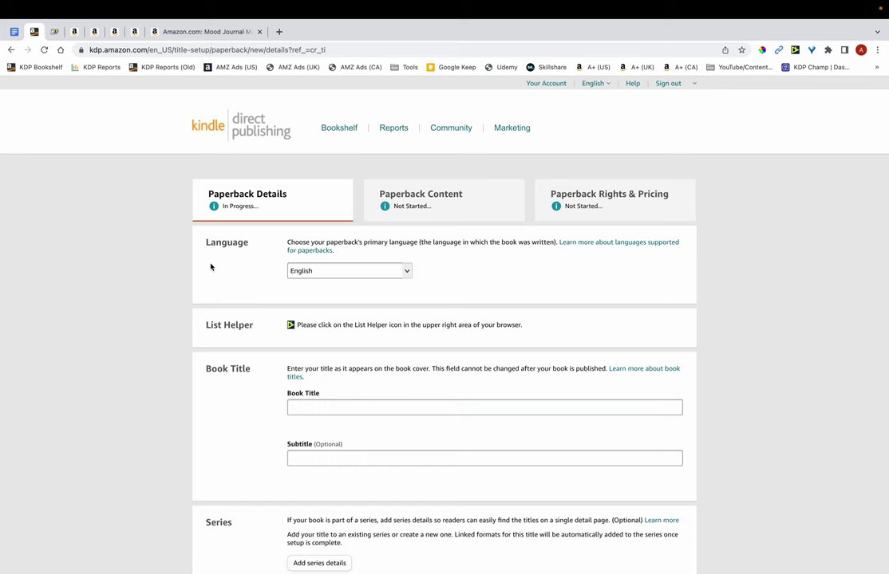
scroll(211, 266, "down", 5)
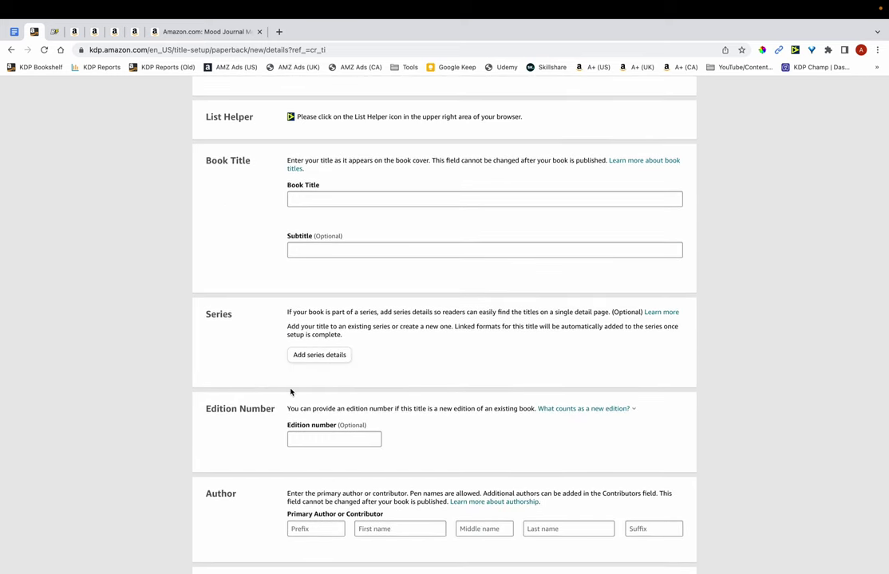
scroll(280, 255, "down", 10)
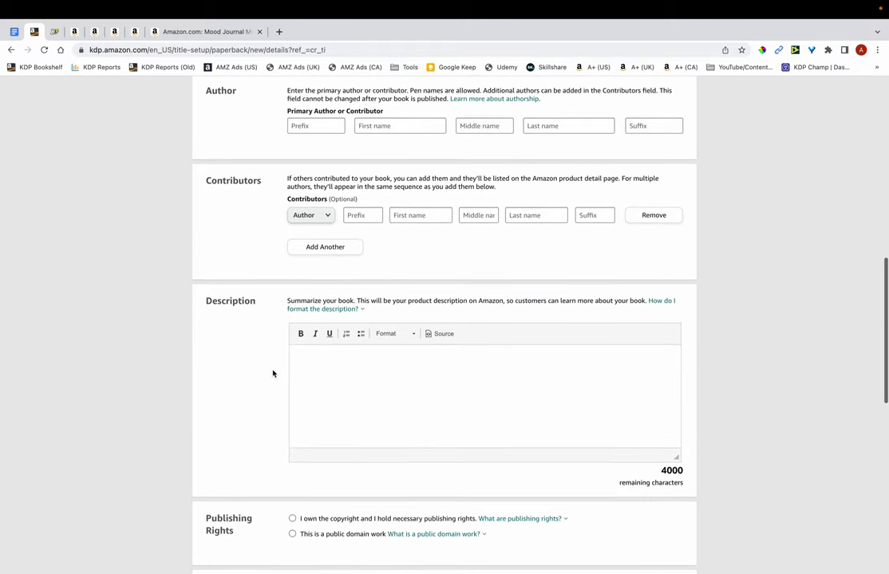
scroll(272, 373, "down", 8)
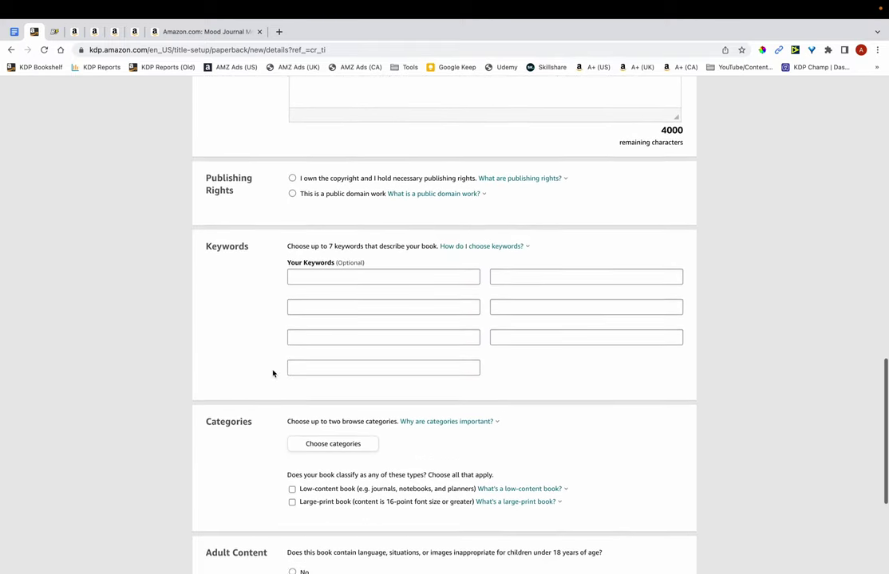
scroll(272, 373, "down", 4)
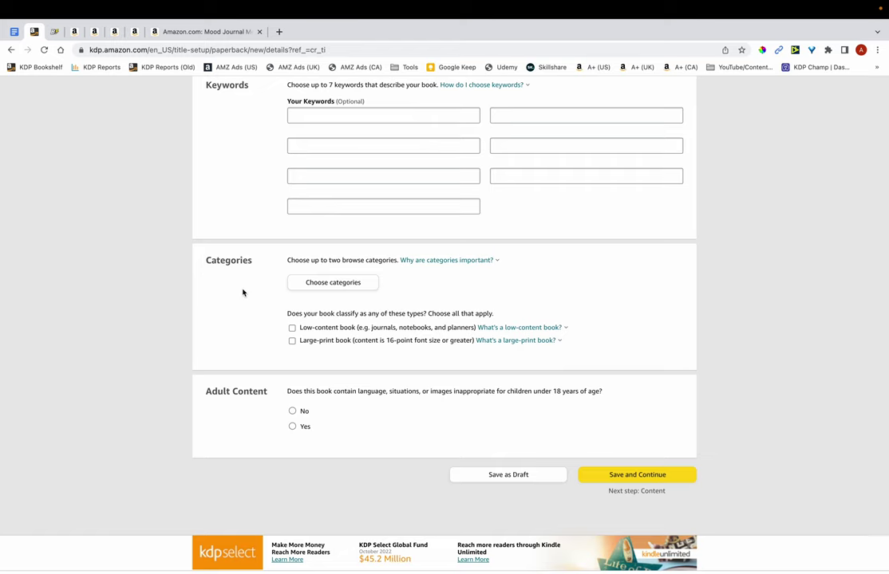
Browse the KDP category chooser through Nonfiction > Mathematics, then move to Book Bolt's category finder
left_click(322, 289)
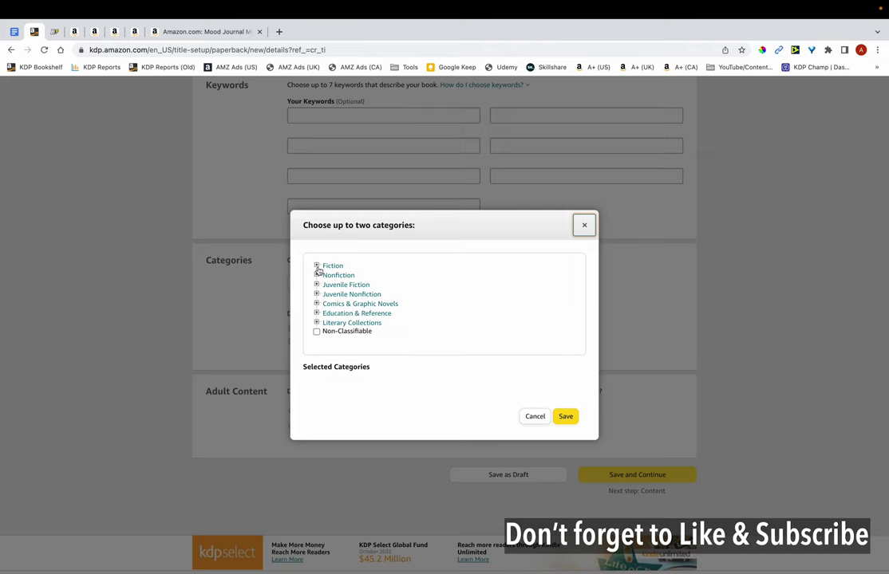
left_click(318, 271)
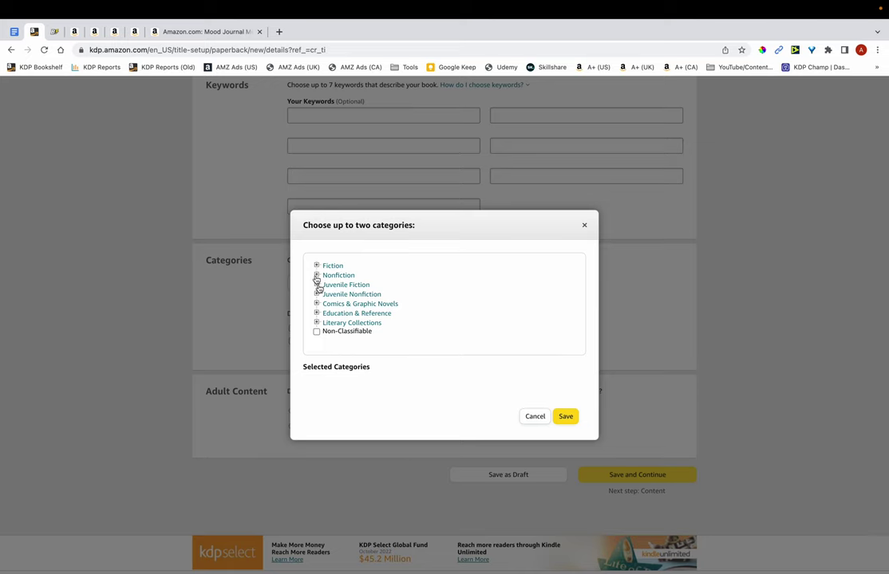
left_click(317, 276)
scroll(341, 313, "down", 2)
scroll(345, 313, "down", 2)
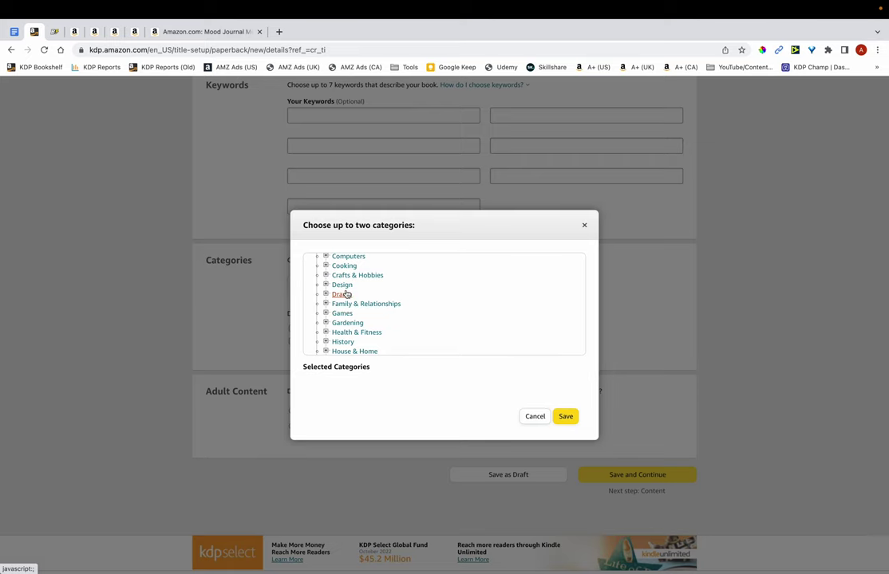
scroll(346, 294, "down", 5)
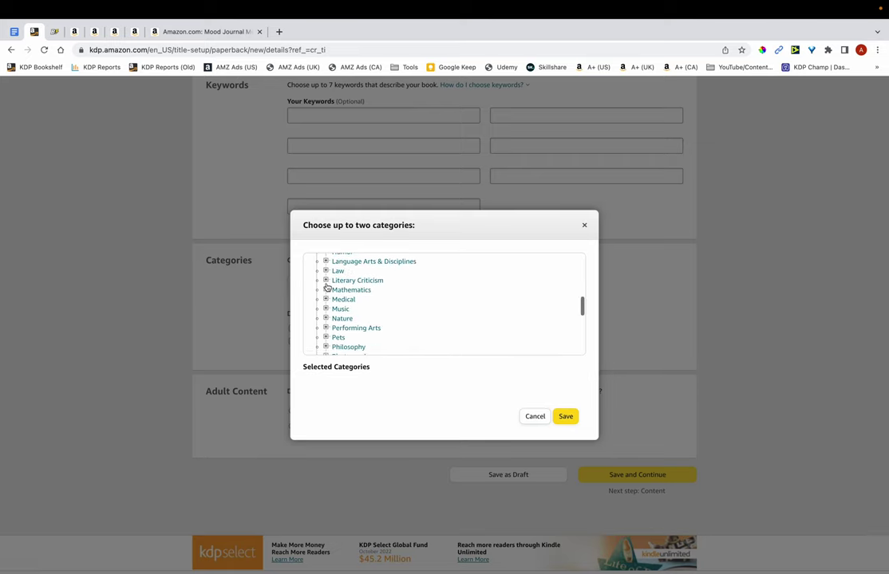
left_click(325, 289)
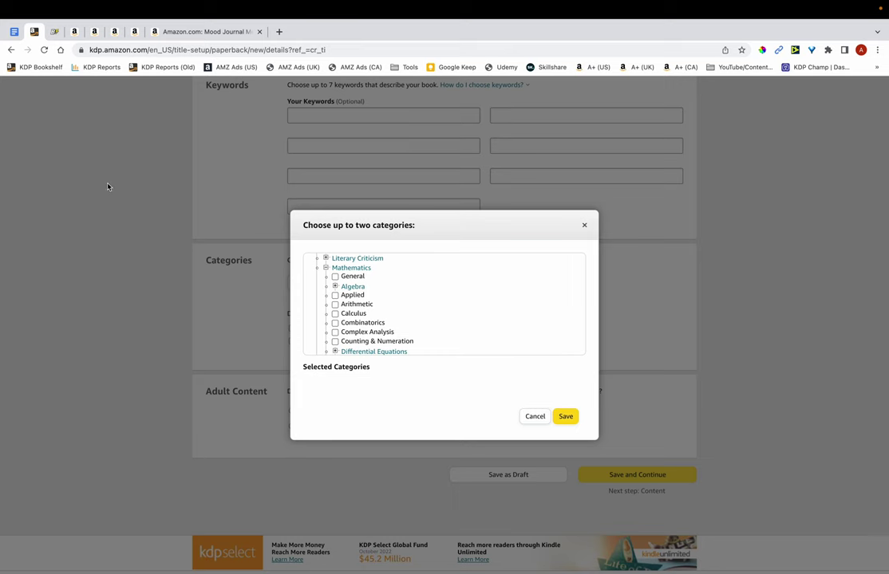
left_click(56, 34)
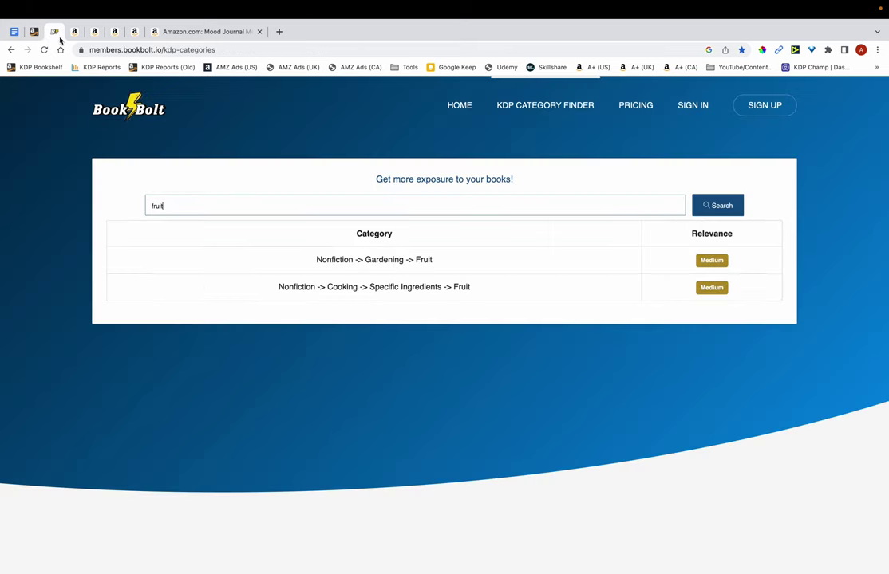
Clear the Book Bolt category search and search for 'fruit'
double_click(165, 207)
key("BackSpace")
left_click(203, 208)
type("fruit")
key("Return")
Search categories for 'cooking' instead, then return to the Amazon mood tracker journal results
left_click_drag(178, 204, 135, 206)
type("cooking")
key("Return")
scroll(327, 447, "down", 3)
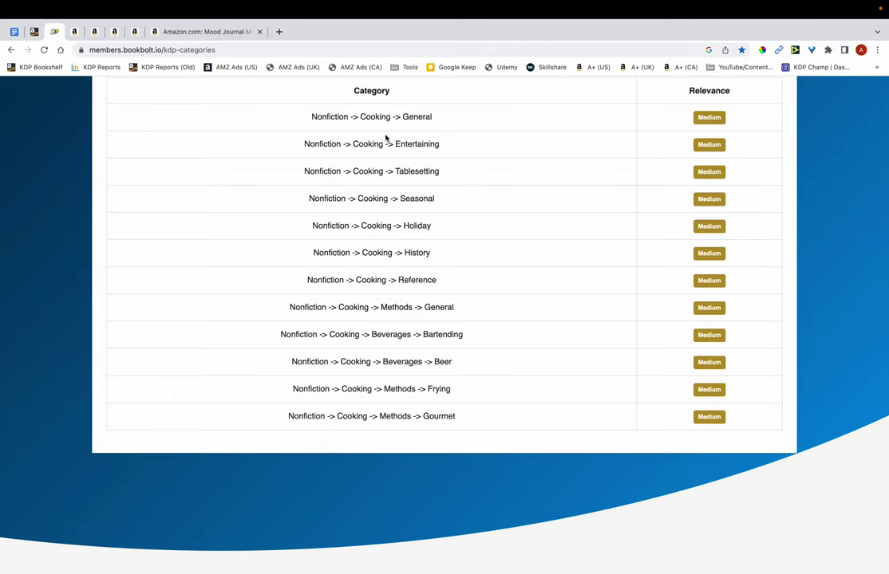
scroll(238, 207, "up", 3)
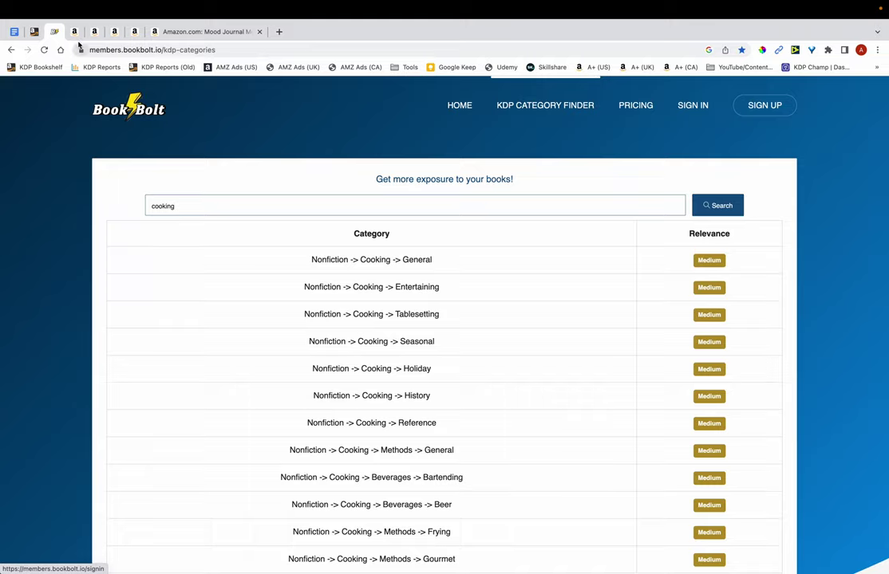
left_click(74, 31)
scroll(156, 145, "up", 10)
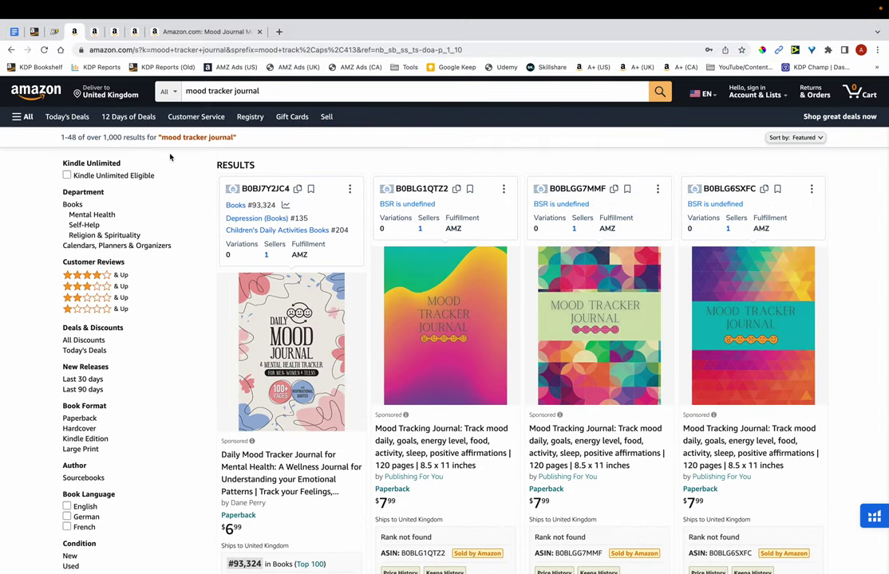
Replace 'cooking' with 'mood' and run the Book Bolt category search
scroll(170, 157, "down", 3)
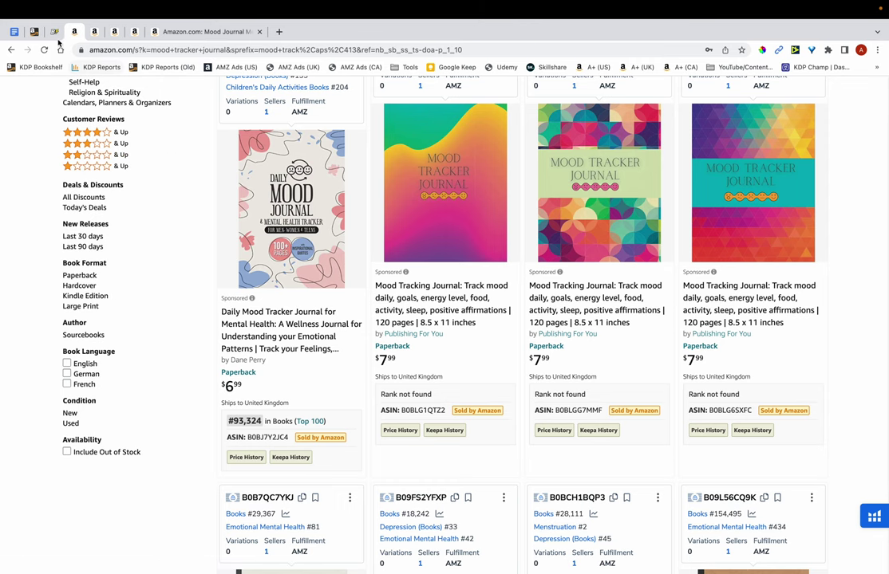
left_click(54, 32)
double_click(145, 206)
type("m")
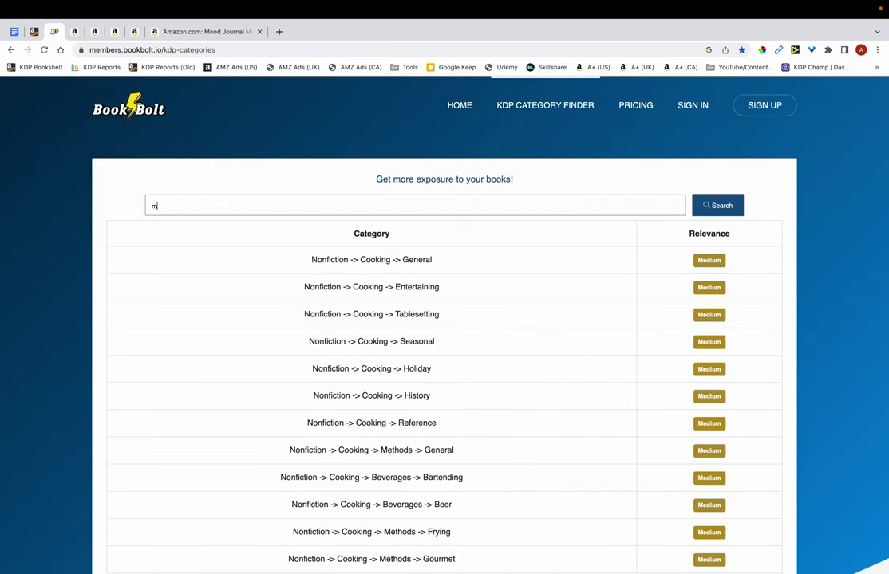
type("ood")
left_click(718, 205)
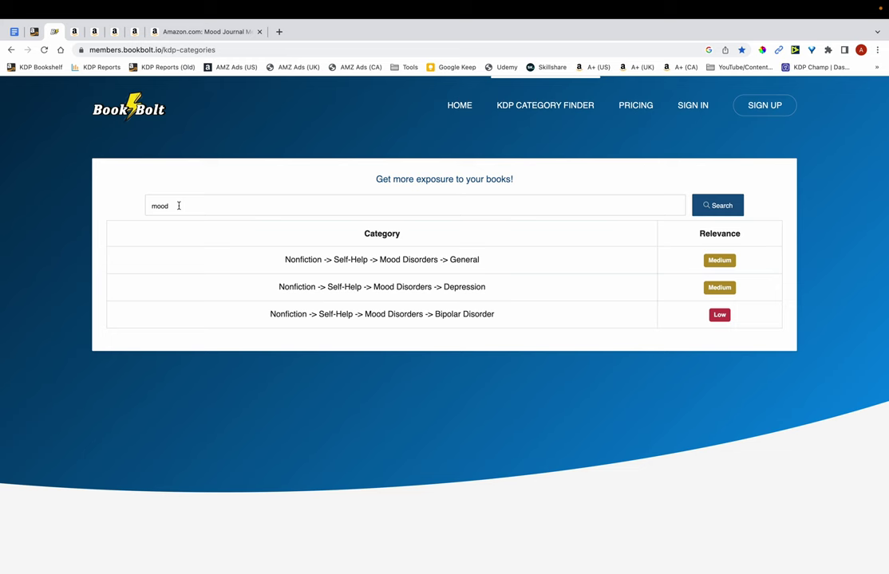
After checking the Amazon mood tracker results, search Book Bolt categories for 'mental health'
left_click(74, 31)
mouse_move(337, 254)
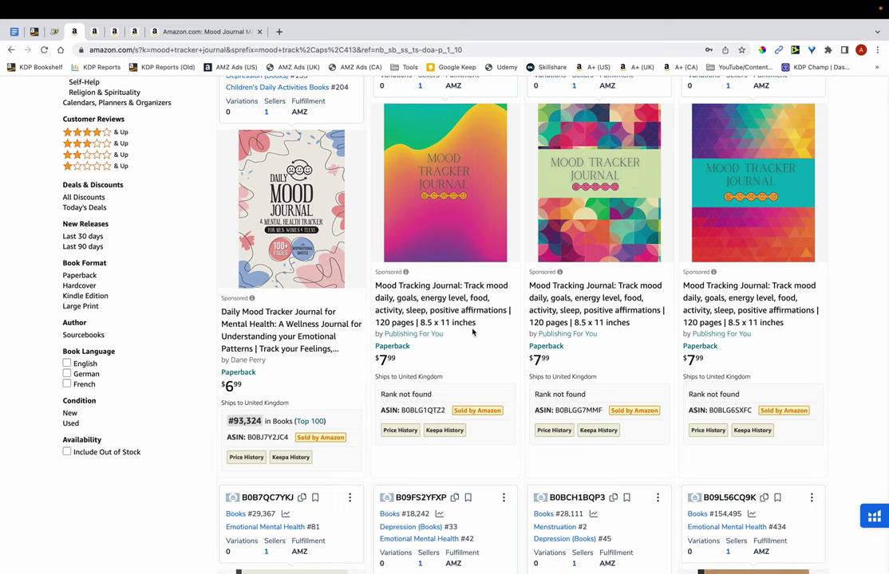
left_click(54, 31)
left_click(177, 207)
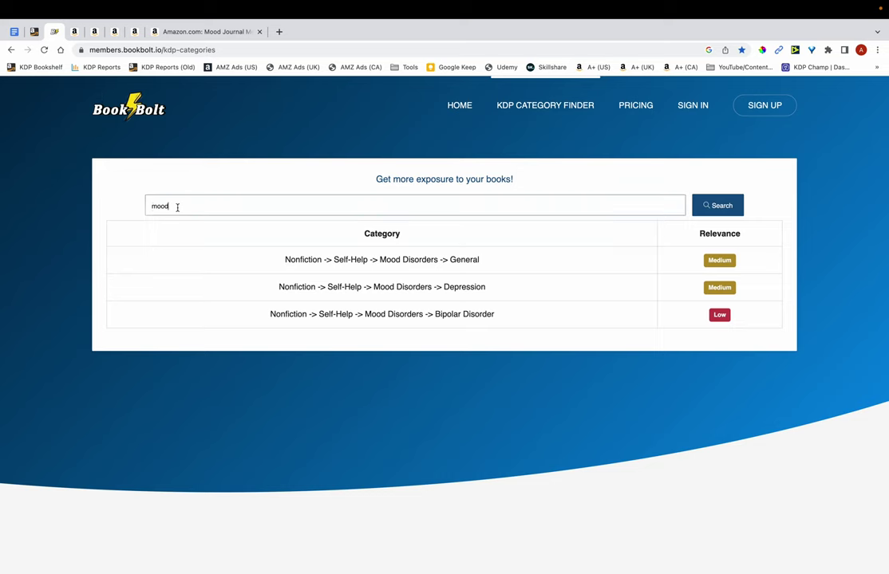
left_click_drag(177, 206, 129, 208)
type("mental health")
key("Return")
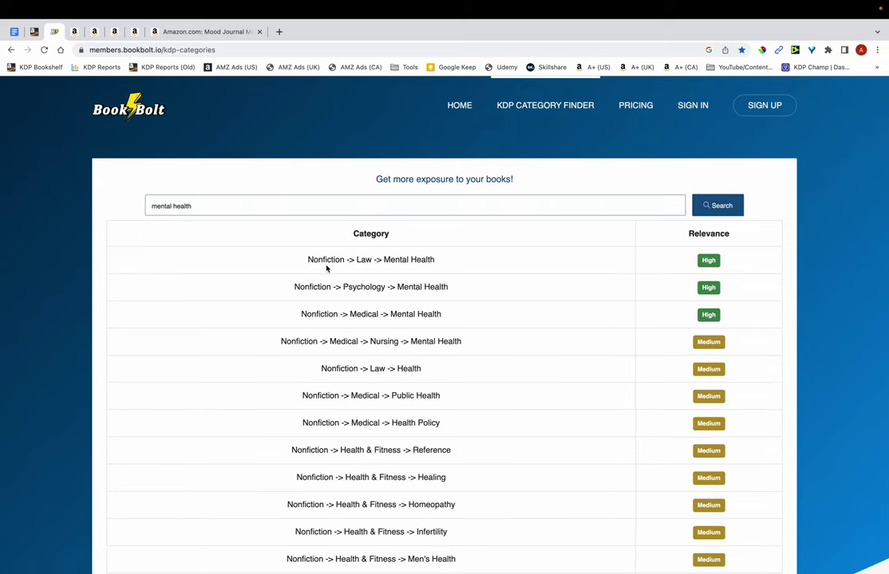
After glancing at the Amazon kids wordsearch results, search Book Bolt categories for 'word search'
scroll(381, 485, "down", 3)
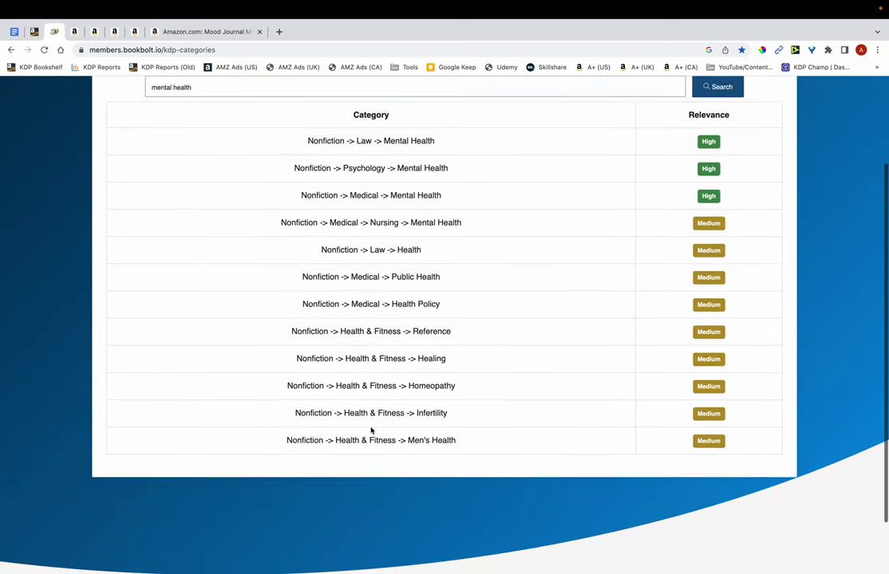
scroll(377, 288, "up", 1)
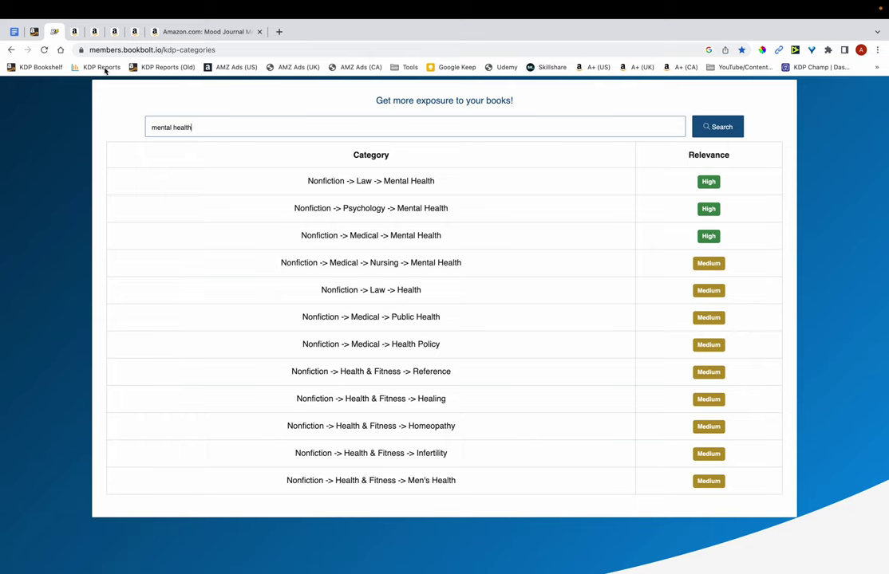
left_click(94, 32)
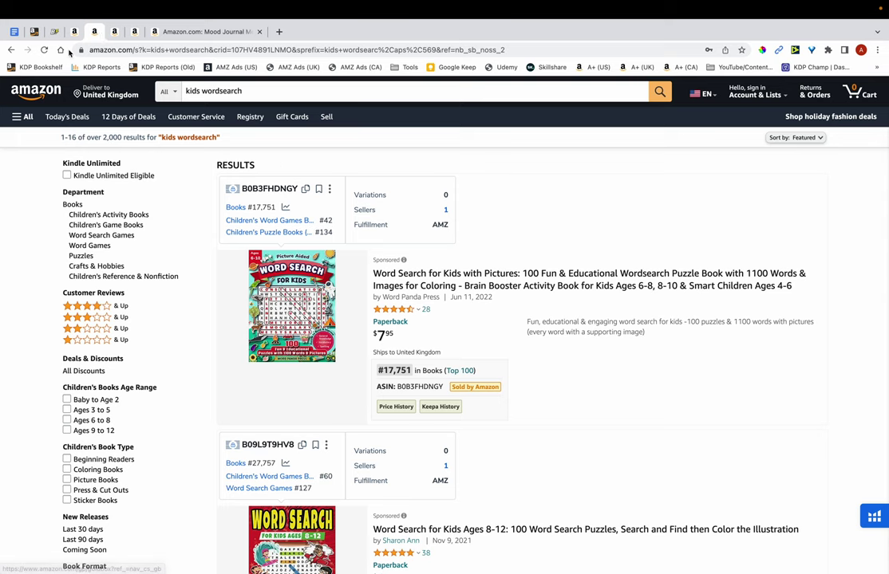
left_click(54, 32)
triple_click(176, 127)
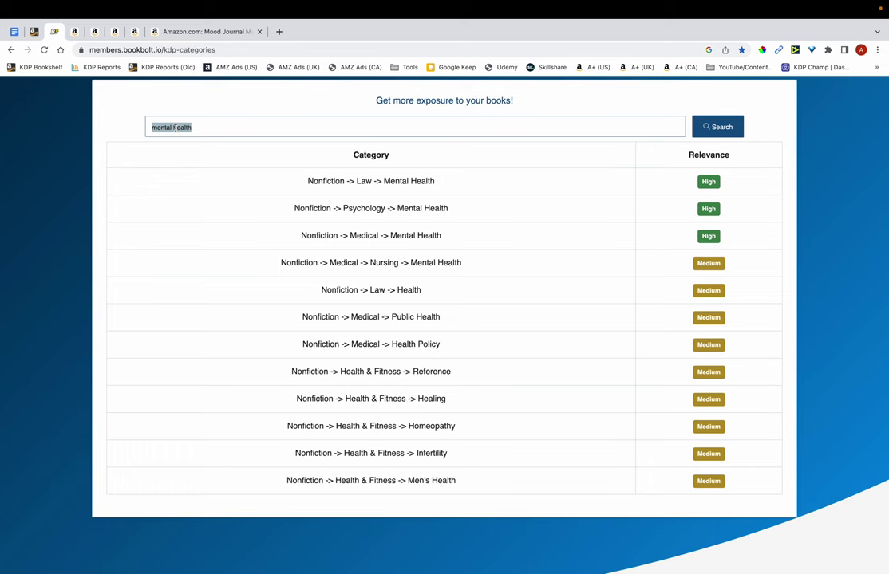
type("word search")
key("Return")
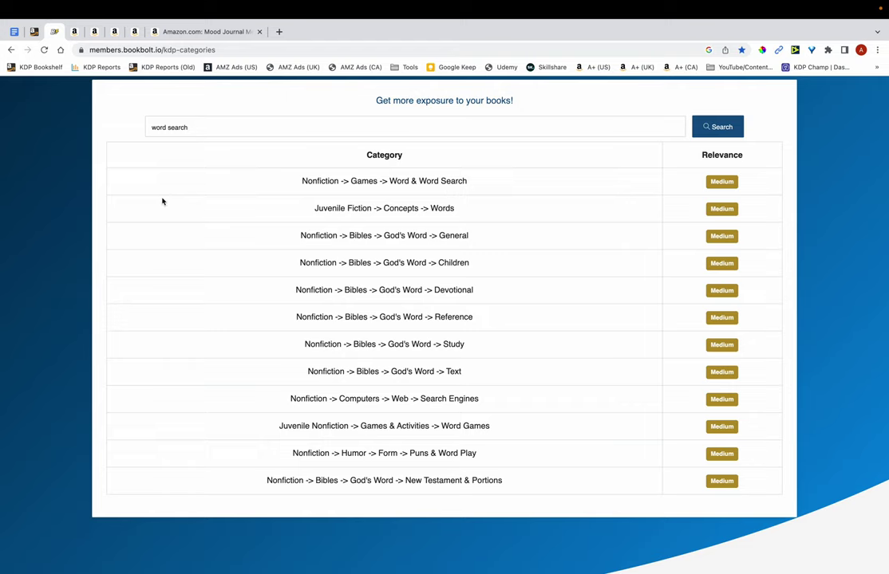
Tick Nonfiction > Games > Word & Word Search in the KDP category chooser, then return to Book Bolt
left_click(295, 291)
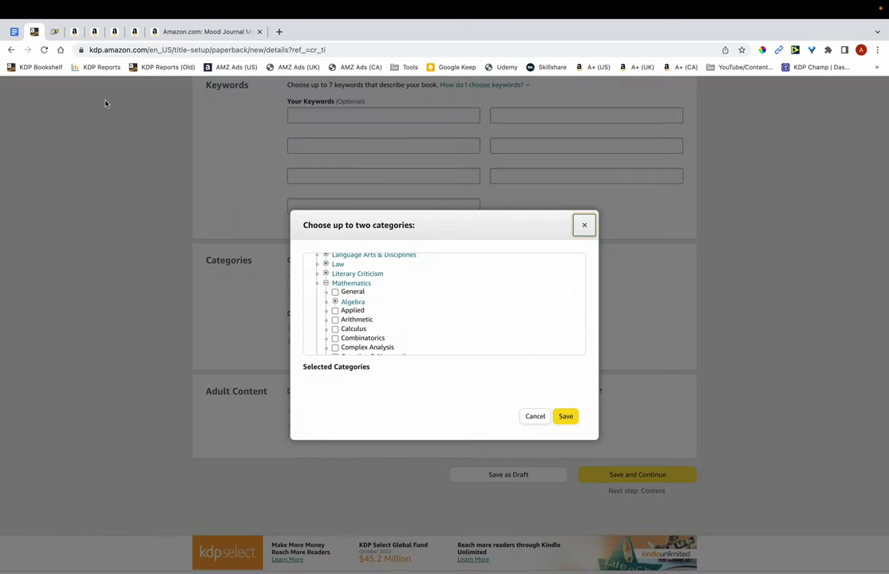
left_click(54, 31)
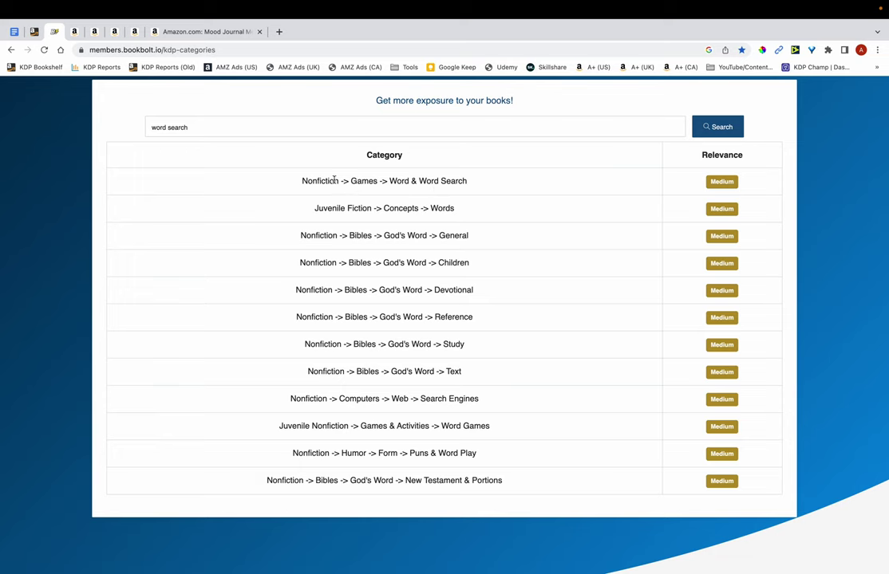
left_click(34, 31)
scroll(378, 341, "up", 5)
scroll(380, 339, "up", 5)
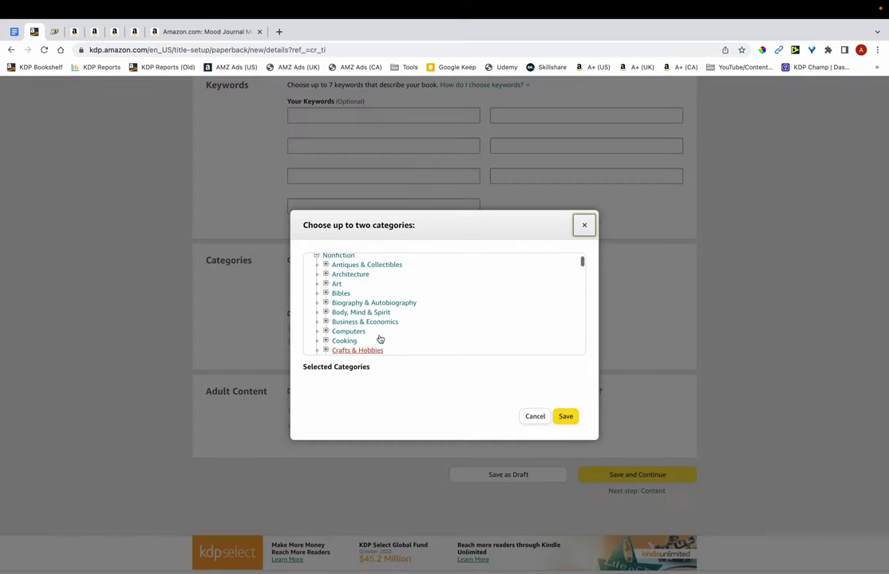
scroll(330, 281, "down", 5)
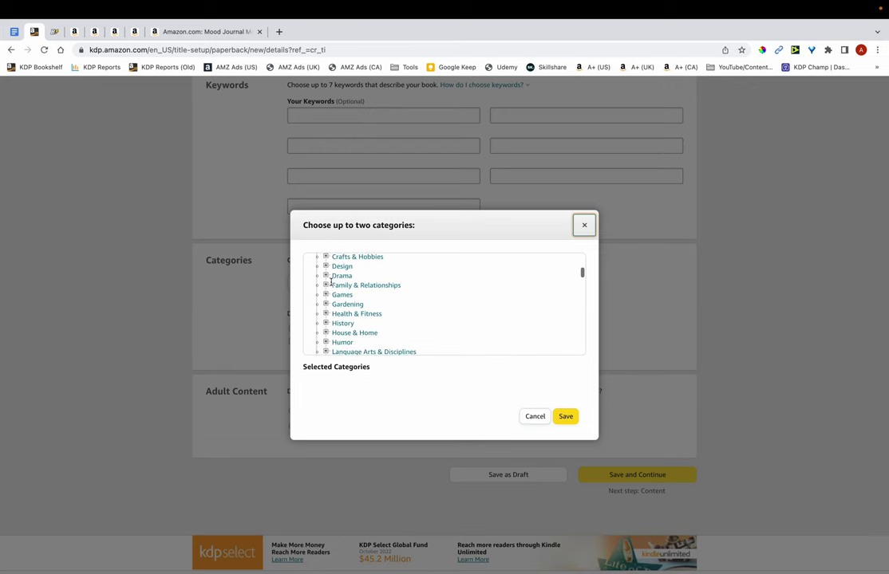
left_click(325, 295)
scroll(326, 300, "down", 3)
scroll(327, 300, "down", 5)
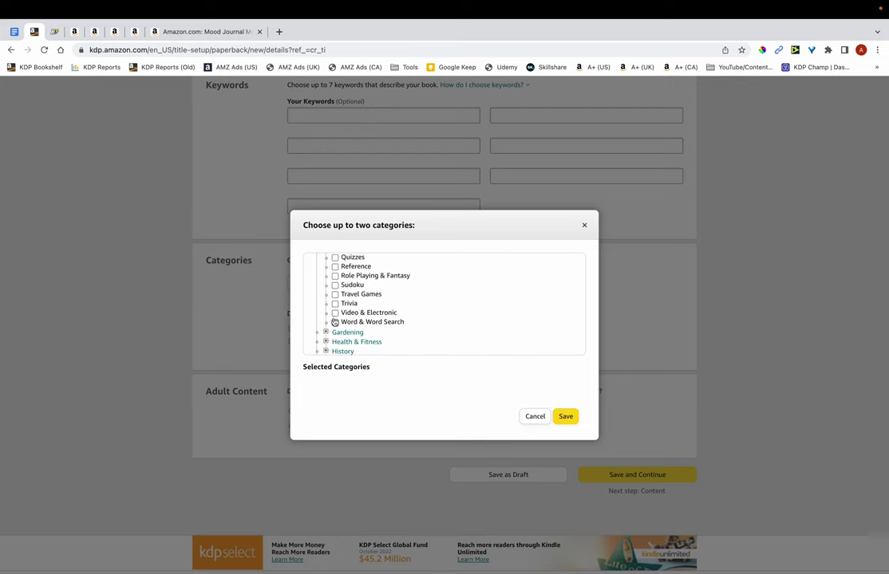
left_click(335, 322)
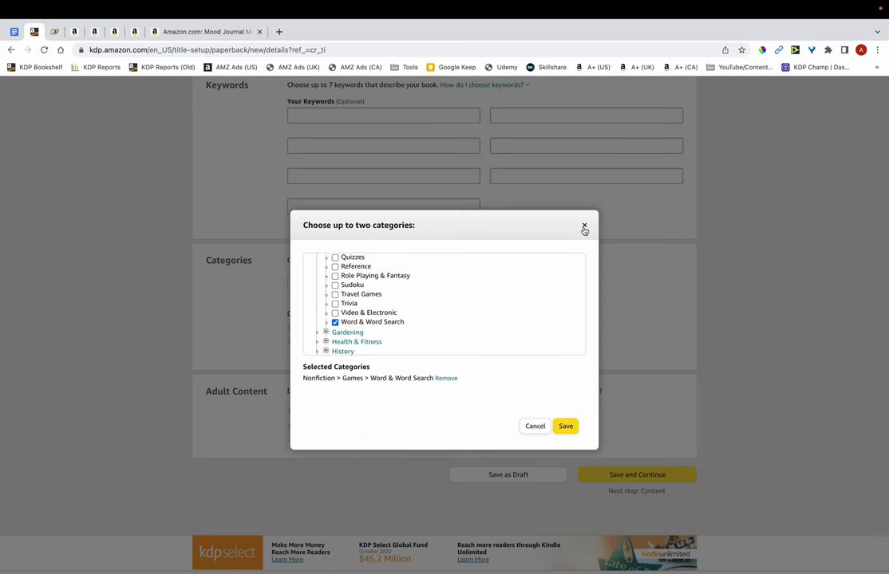
key("ctrl+Tab")
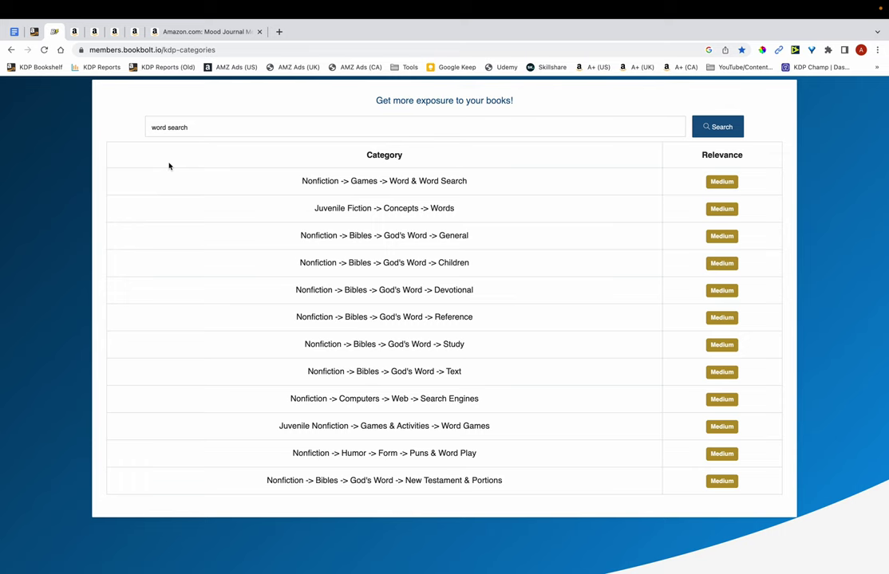
After checking the banana notebook results, open the first mood tracker journal ($7.99) in a new tab
left_click(112, 34)
scroll(202, 258, "down", 3)
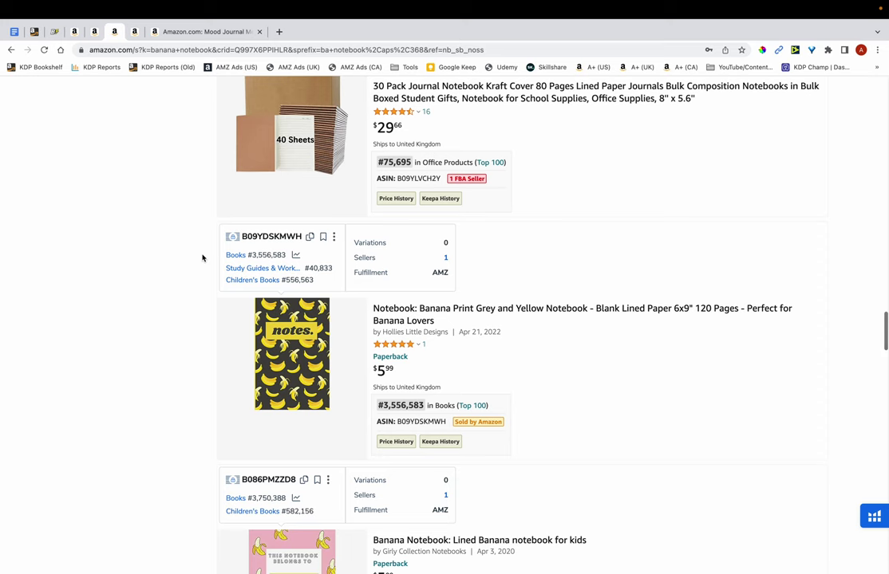
scroll(202, 258, "down", 3)
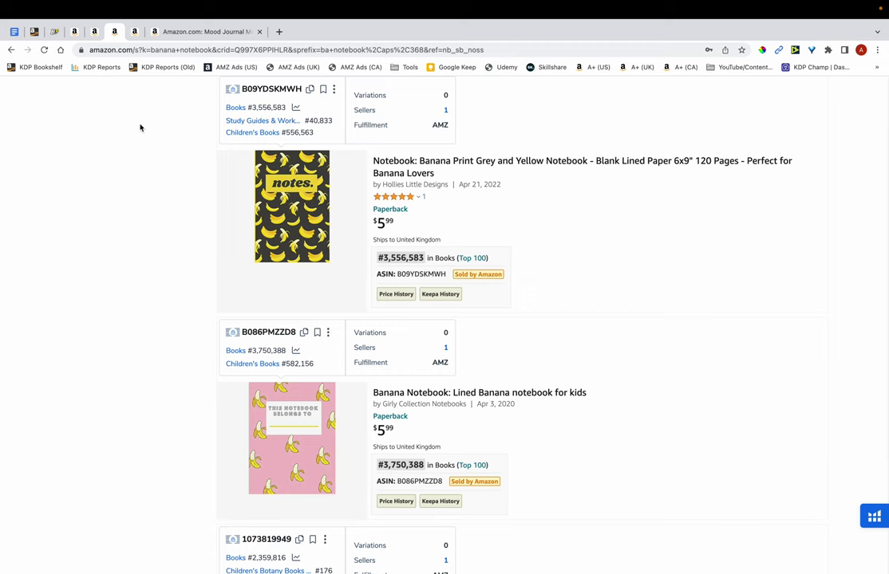
left_click(77, 33)
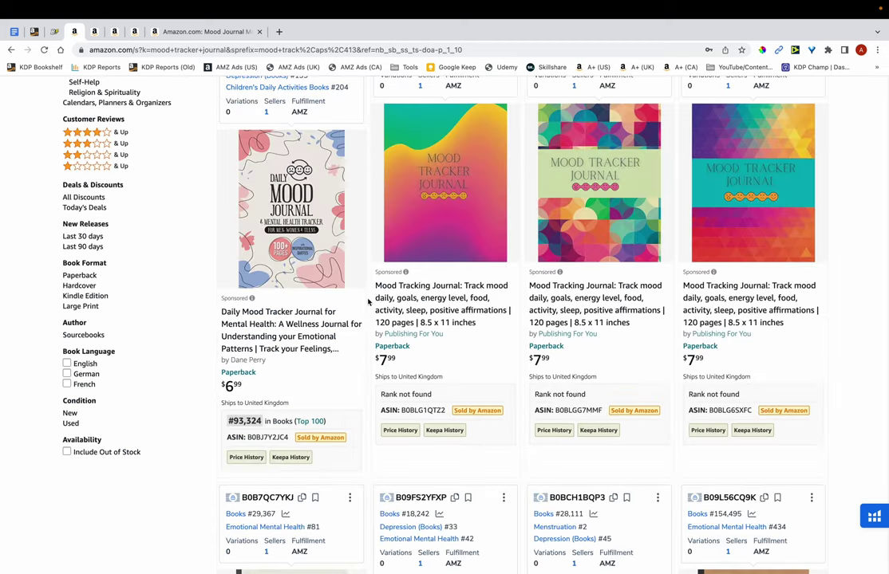
scroll(367, 301, "down", 5)
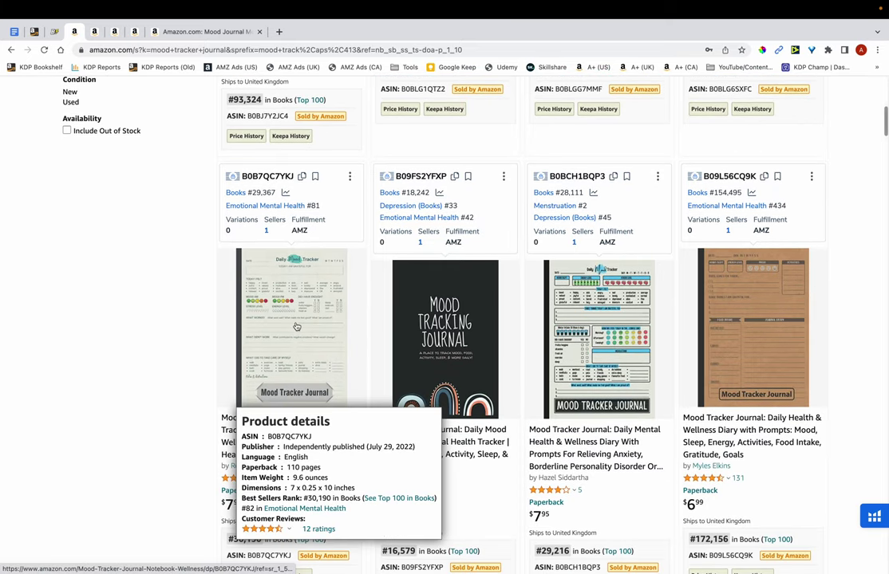
middle_click(271, 343)
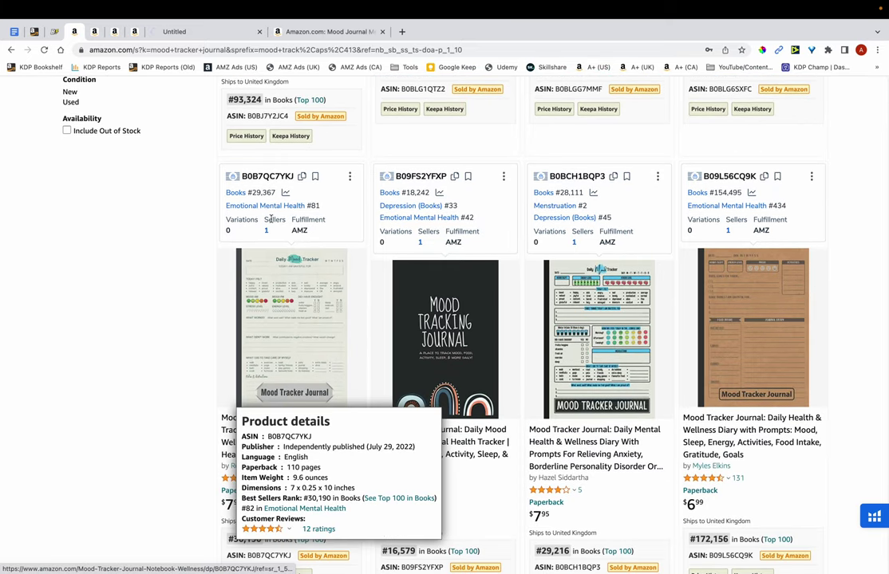
left_click(209, 33)
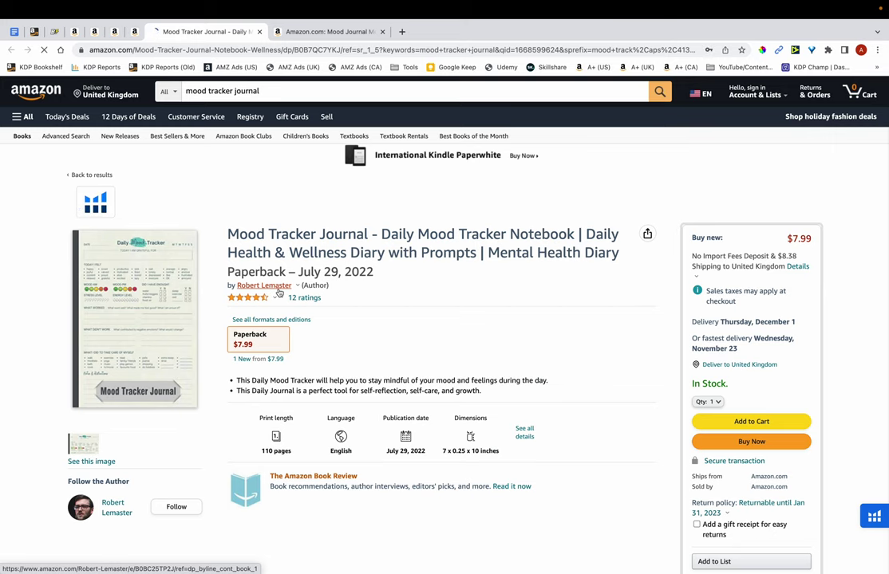
Scroll the mood tracker and banana notebook product pages down to their Product details
scroll(278, 293, "down", 6)
scroll(278, 293, "down", 12)
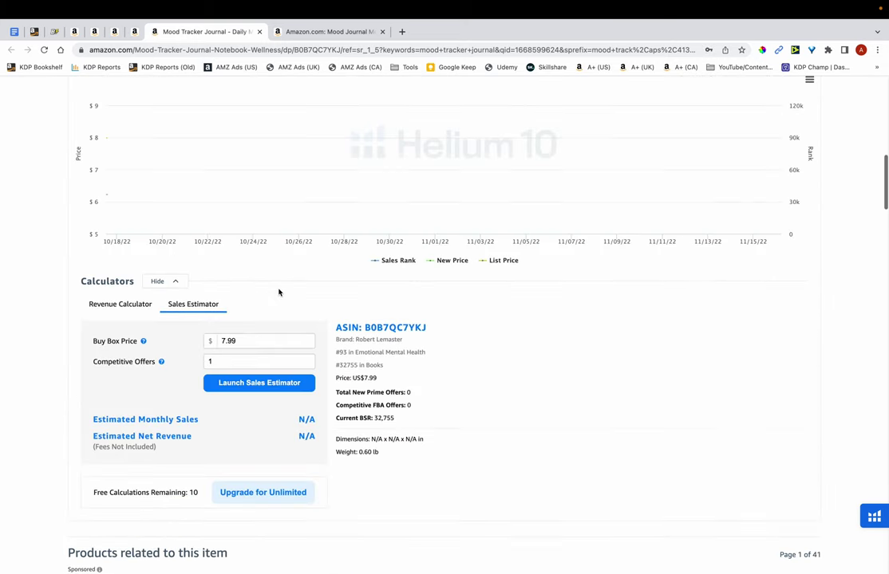
scroll(278, 293, "down", 12)
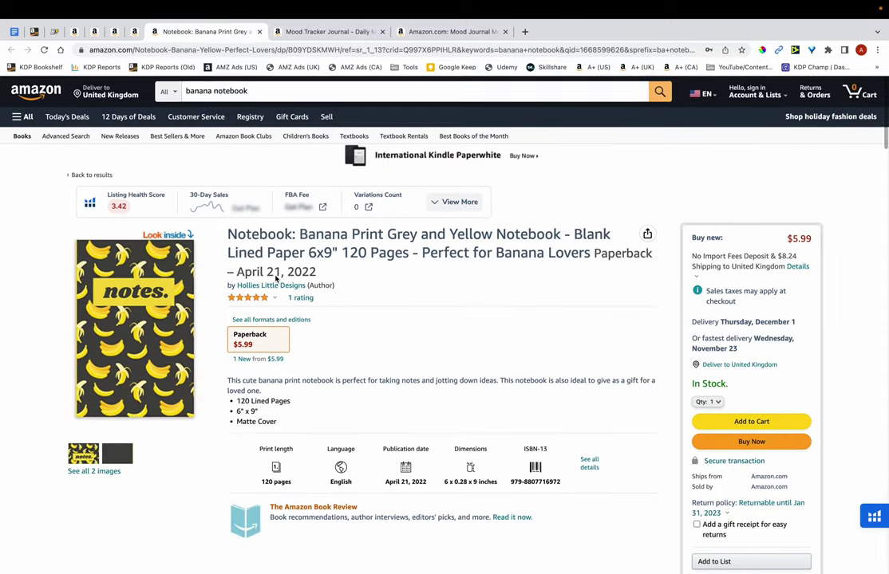
scroll(274, 276, "down", 20)
scroll(275, 279, "down", 2)
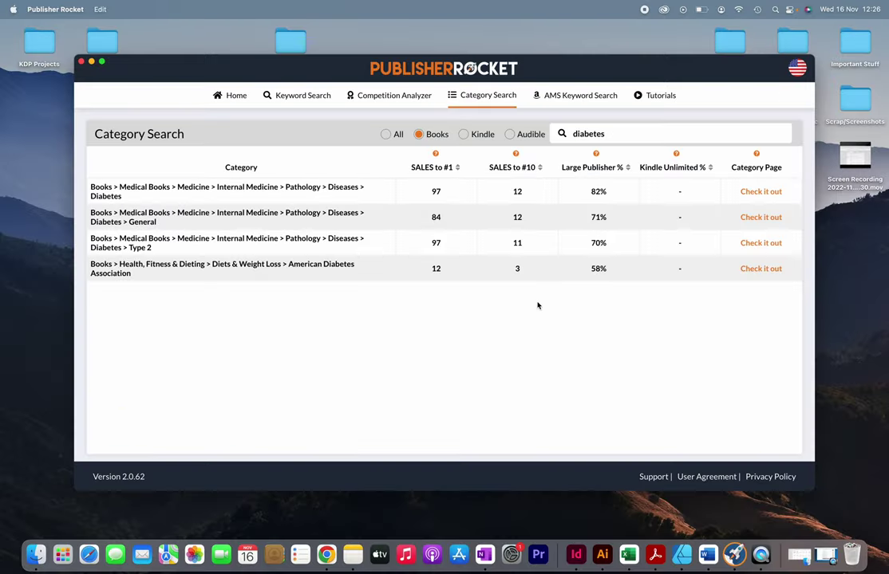
From Publisher Rocket's Home, open Category Search and search 'diabetes' with All formats selected
left_click(232, 100)
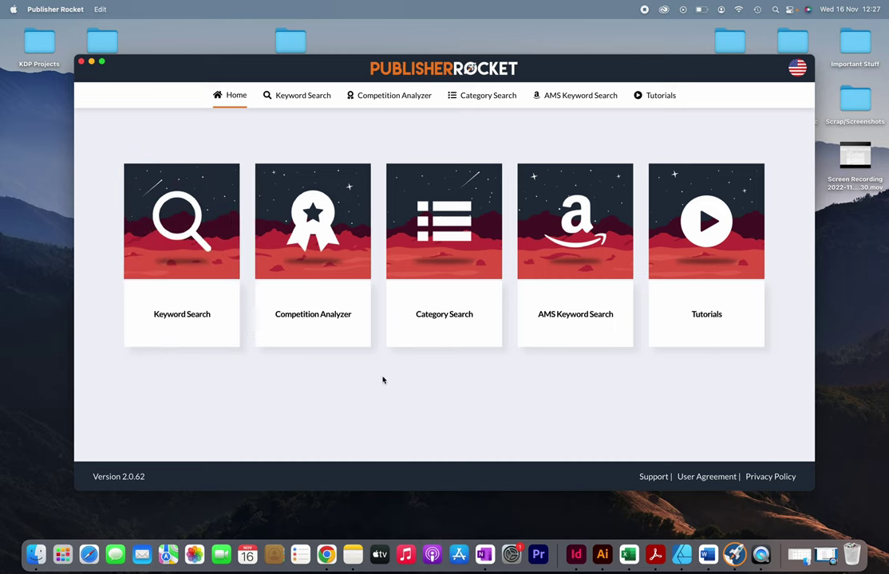
left_click(471, 282)
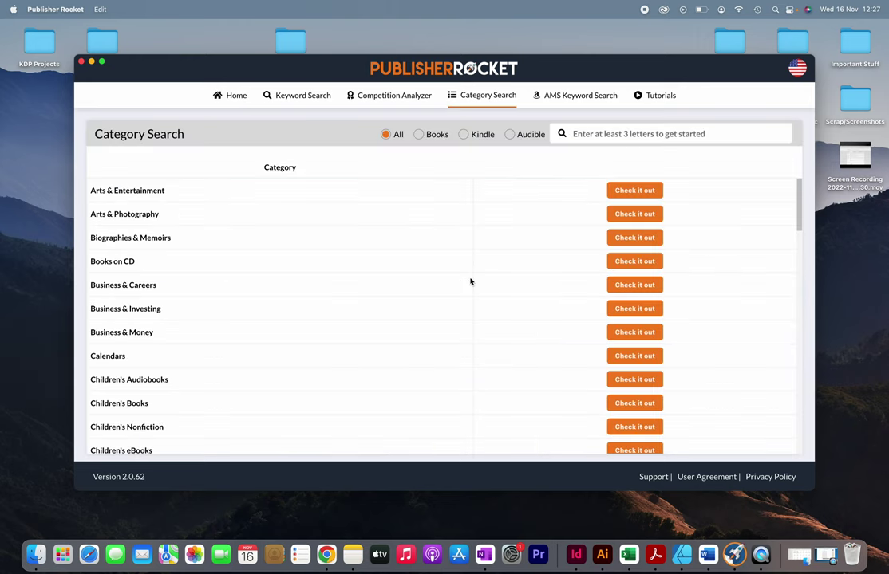
left_click(603, 131)
type("diabetes")
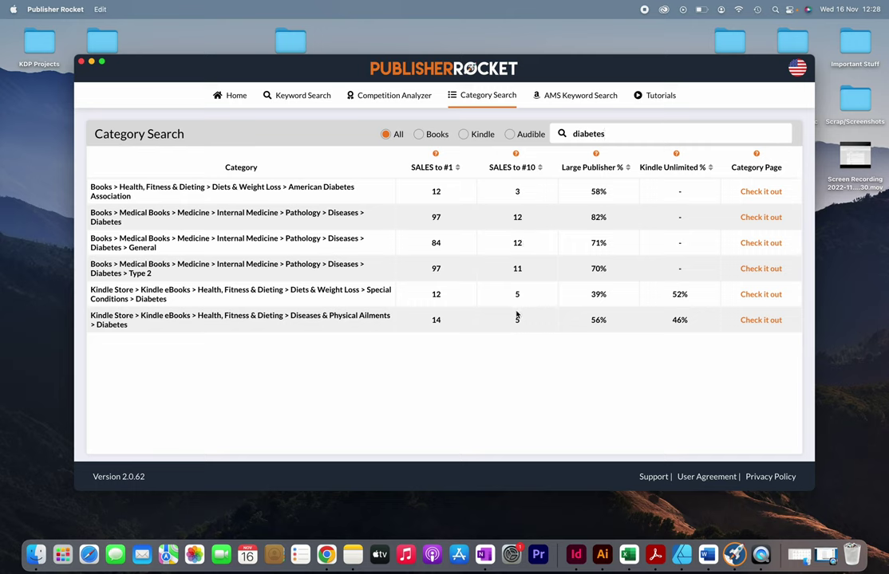
left_click(774, 193)
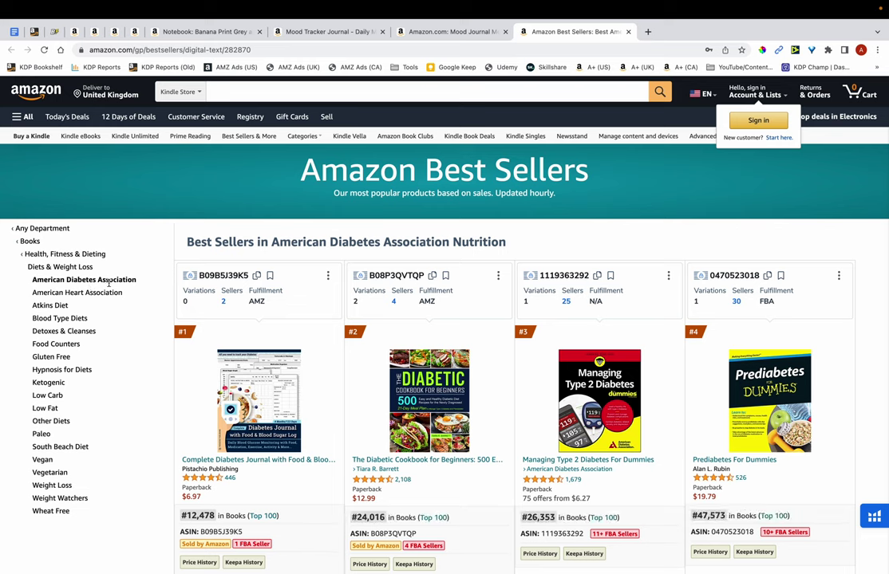
scroll(339, 353, "down", 10)
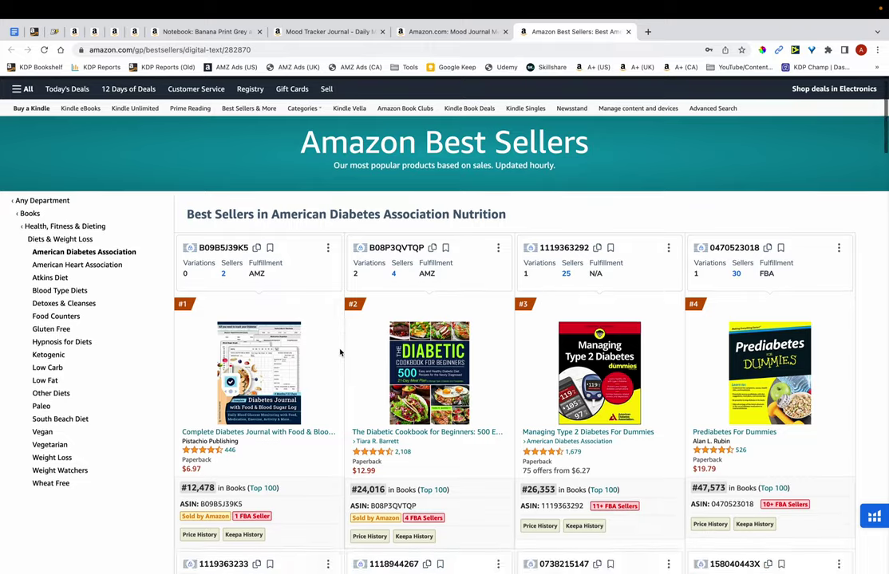
scroll(339, 353, "down", 1)
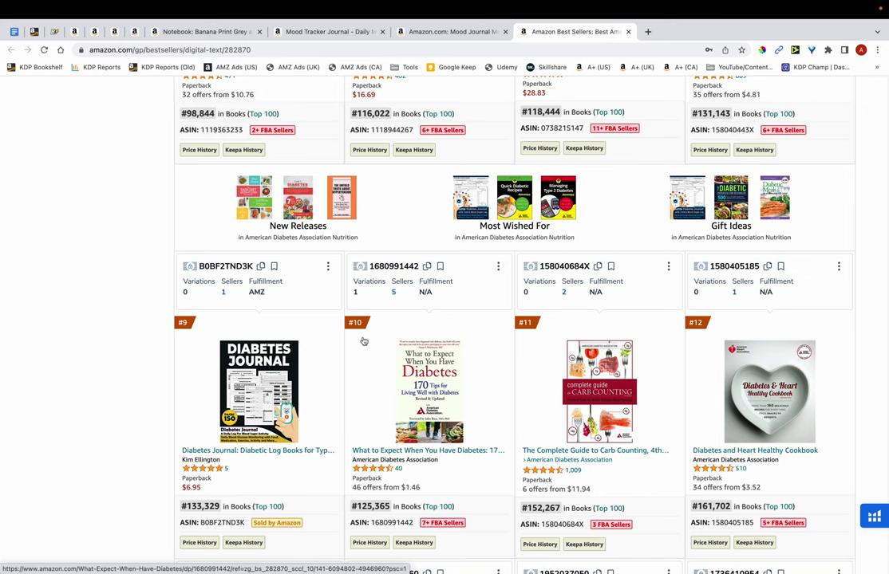
key("ctrl+Up")
left_click(376, 485)
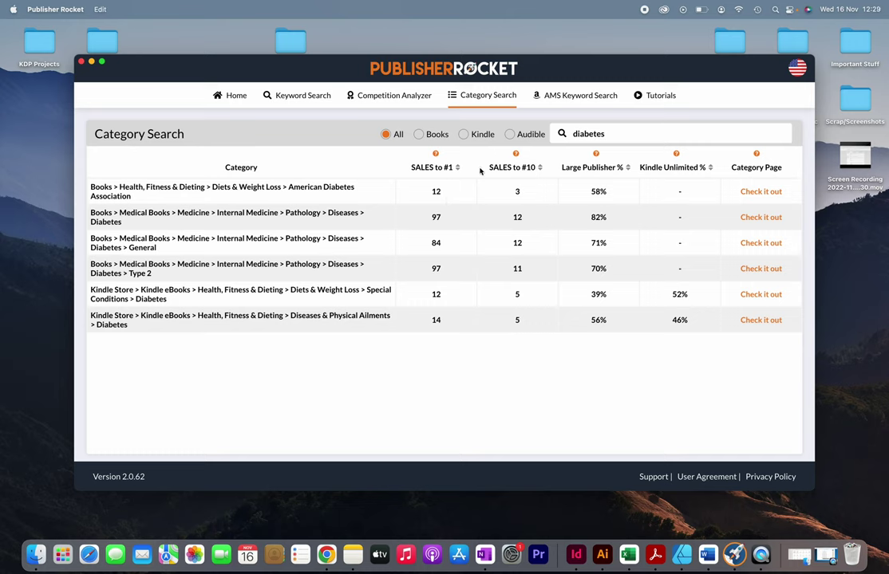
Return to Amazon's American Diabetes Association Nutrition best sellers and scroll through books #1–#8
mouse_move(435, 155)
left_click(326, 554)
scroll(375, 313, "up", 10)
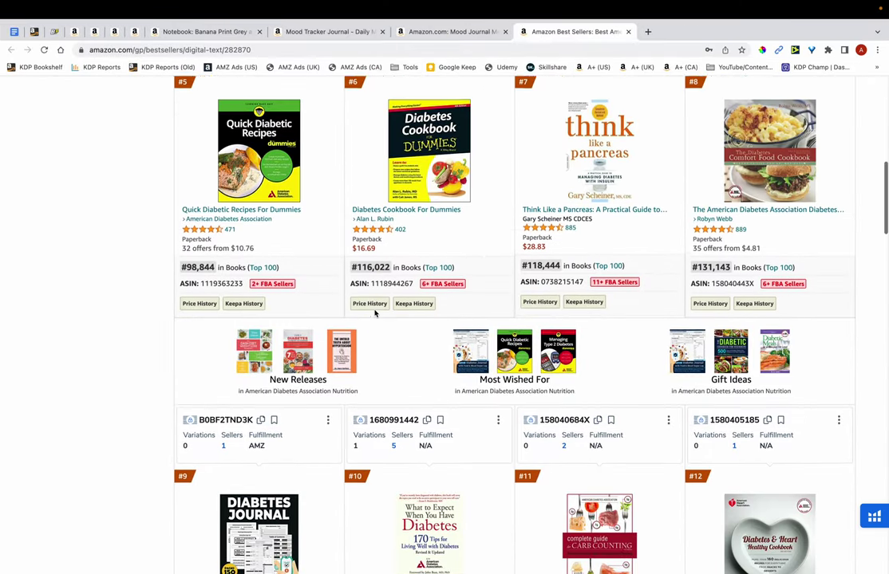
scroll(374, 313, "up", 2)
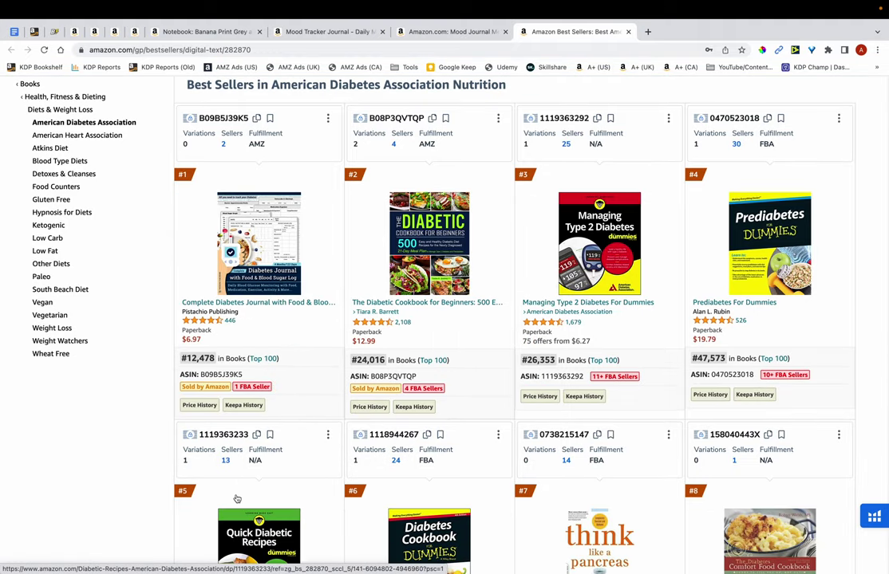
scroll(237, 498, "down", 3)
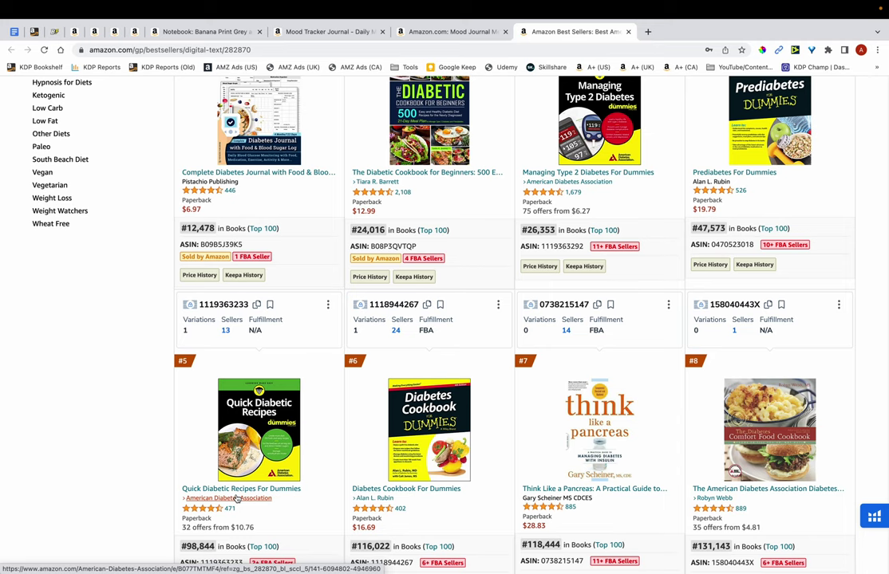